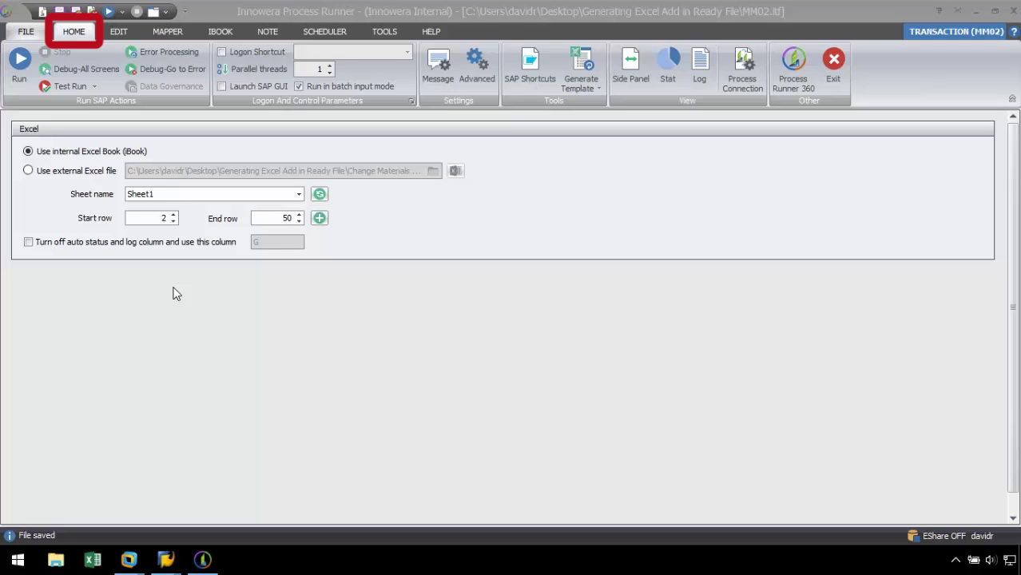
Switch the data source to the external Excel file Change Materials MM02
{"action": "left_click", "coordinate": [64, 172]}
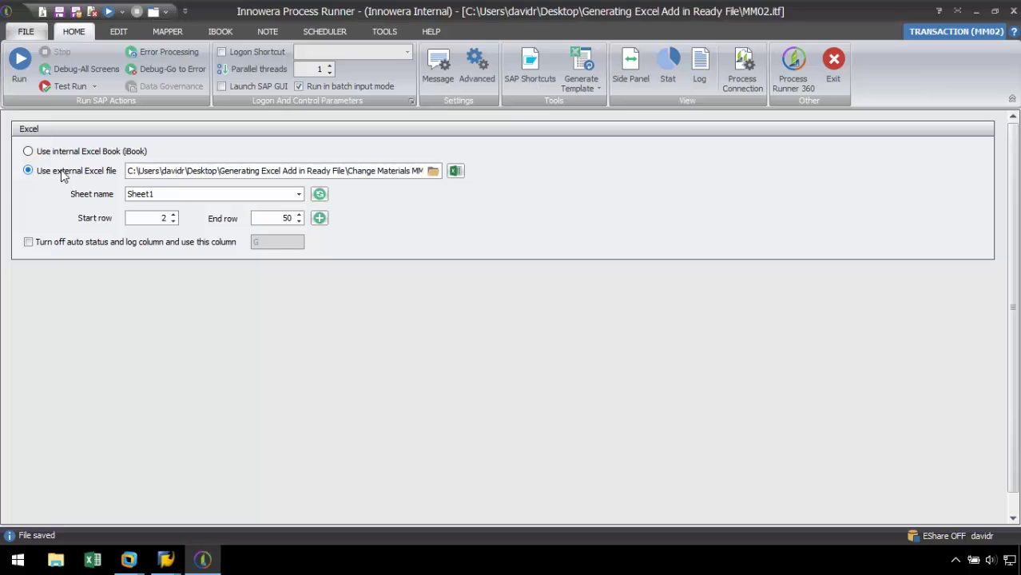
{"action": "left_click", "coordinate": [432, 173]}
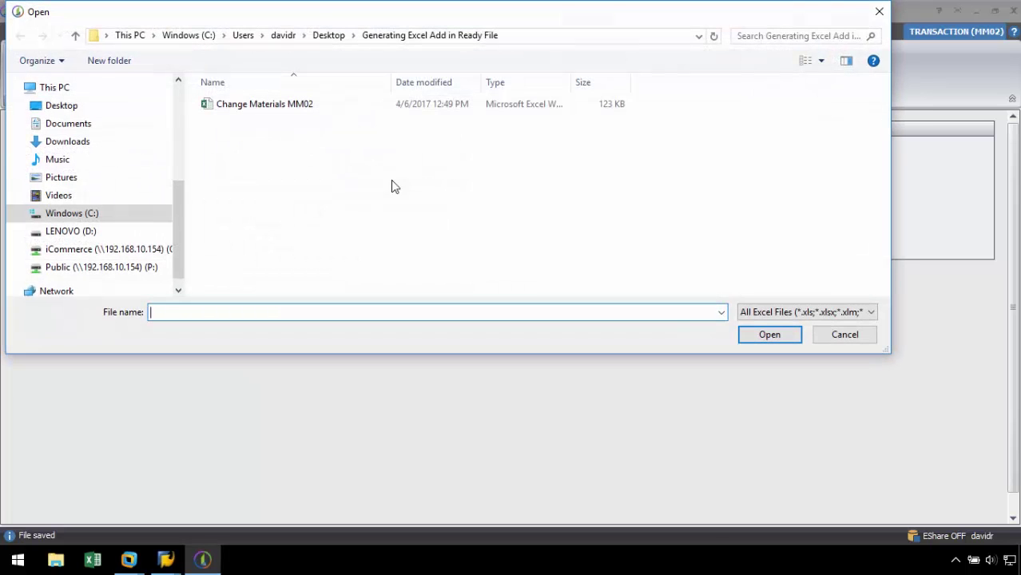
{"action": "double_click", "coordinate": [257, 106]}
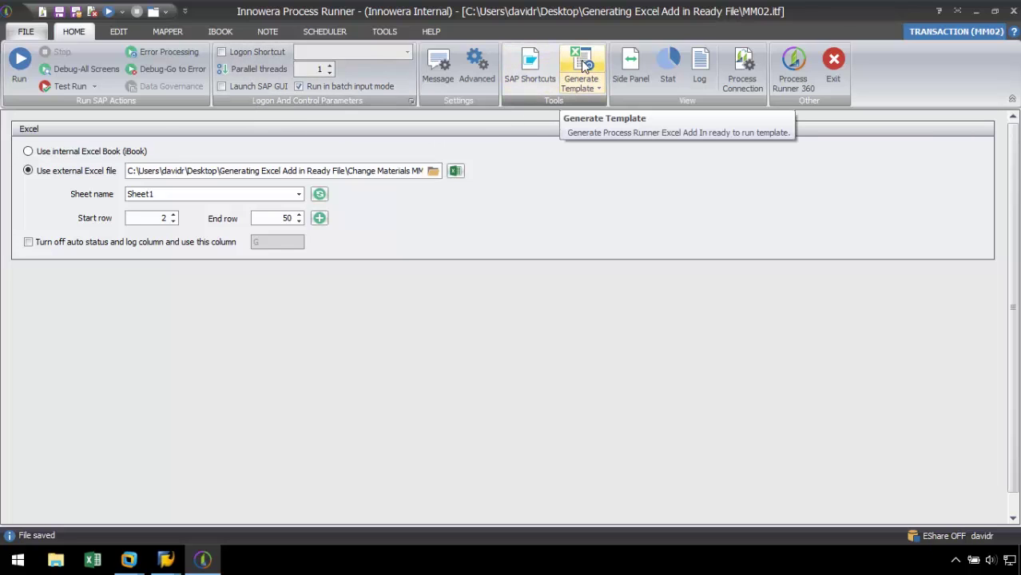
Start 'Save As Excel Add-in Ready File' from Generate Template, after checking the internal book's data
{"action": "left_click", "coordinate": [593, 87]}
{"action": "left_click", "coordinate": [221, 31]}
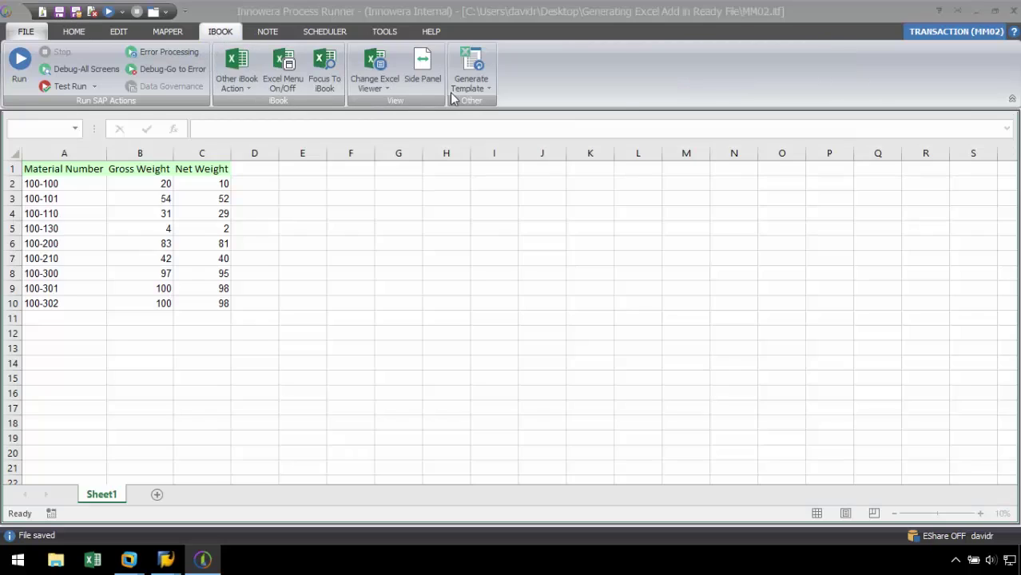
{"action": "left_click", "coordinate": [484, 92]}
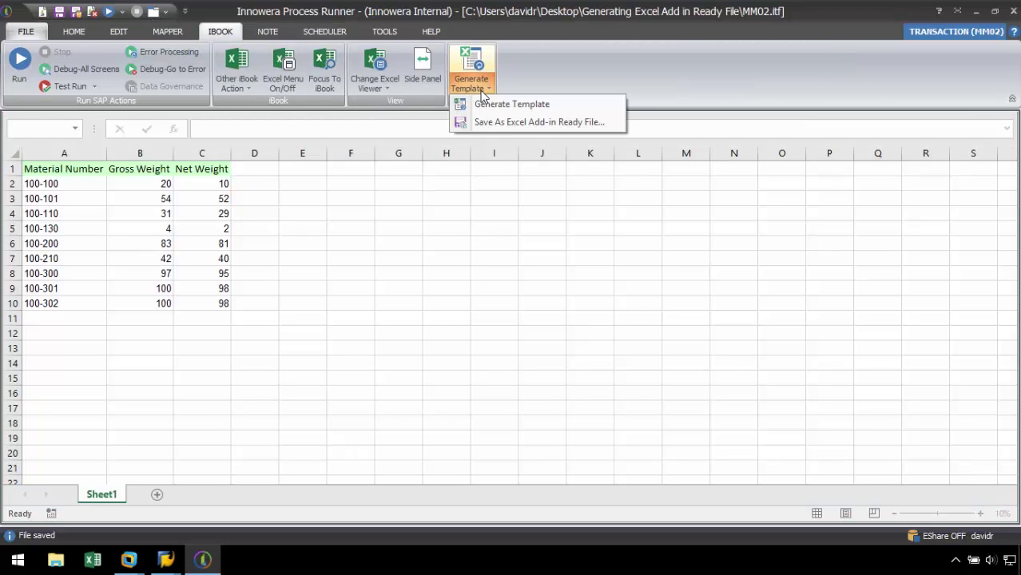
{"action": "left_click", "coordinate": [511, 122]}
{"action": "left_click", "coordinate": [63, 33]}
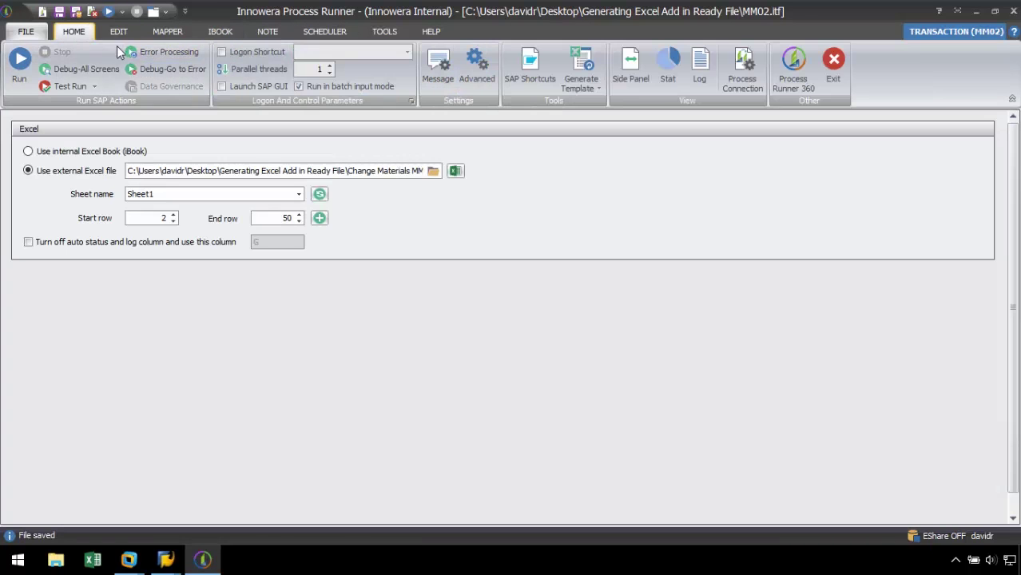
{"action": "left_click", "coordinate": [601, 86]}
{"action": "left_click", "coordinate": [604, 122]}
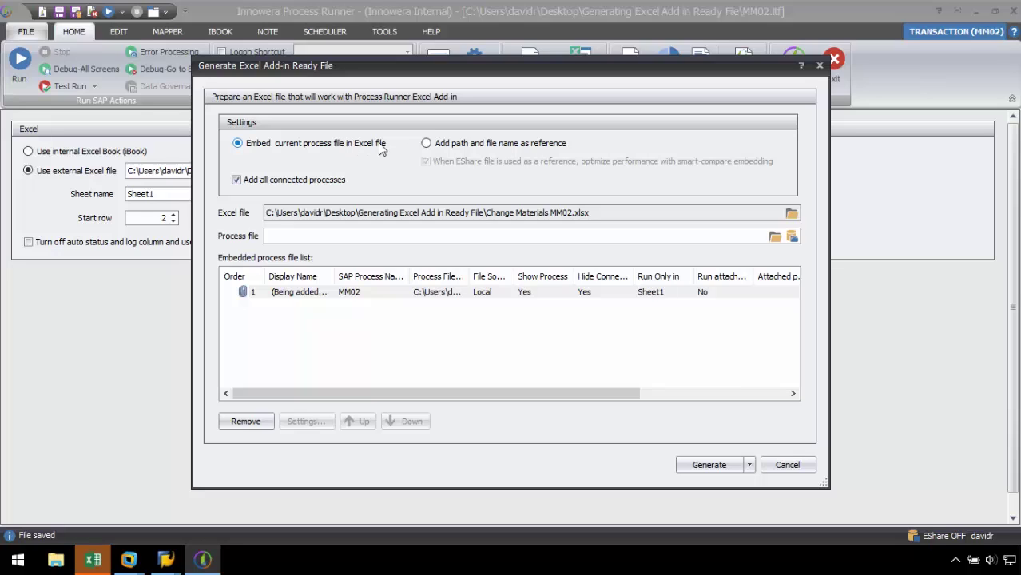
{"action": "left_click", "coordinate": [451, 145]}
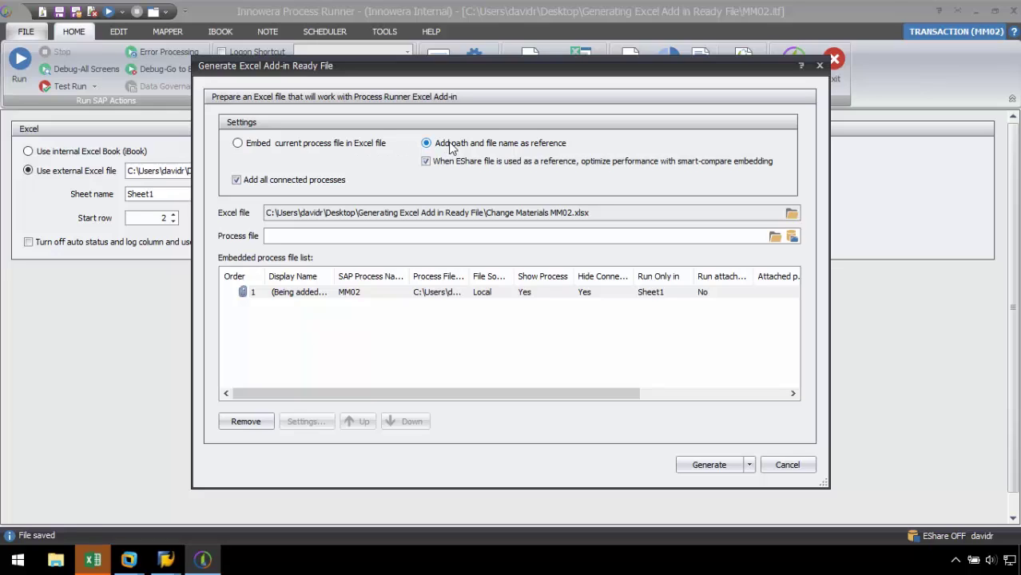
{"action": "mouse_move", "coordinate": [483, 161]}
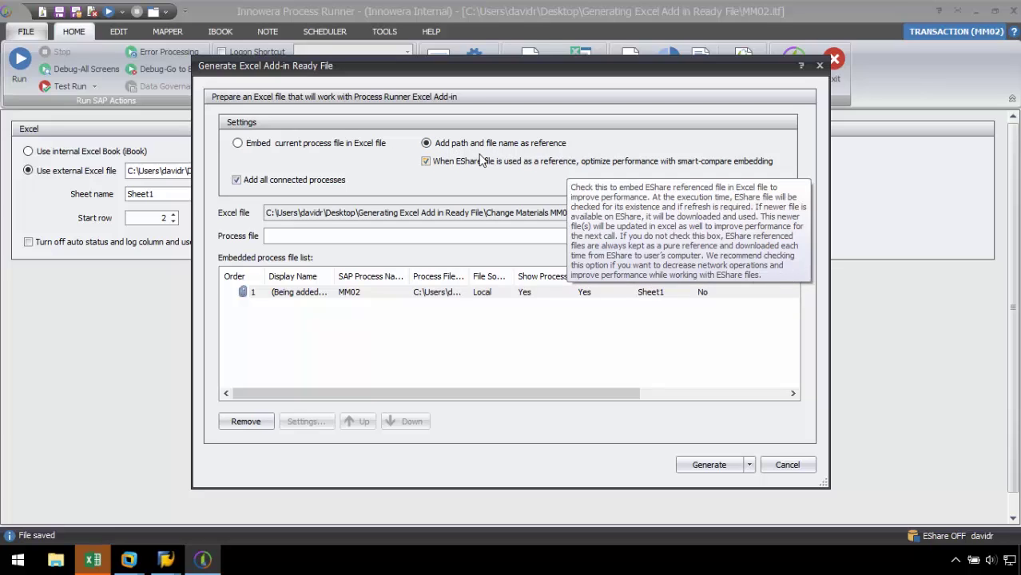
{"action": "left_click", "coordinate": [369, 144]}
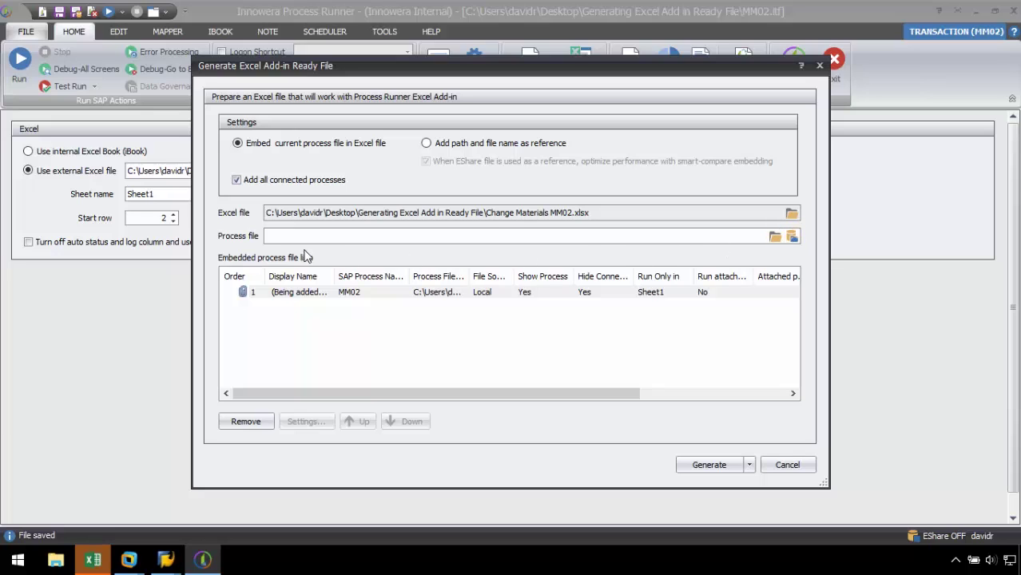
{"action": "left_click", "coordinate": [291, 292]}
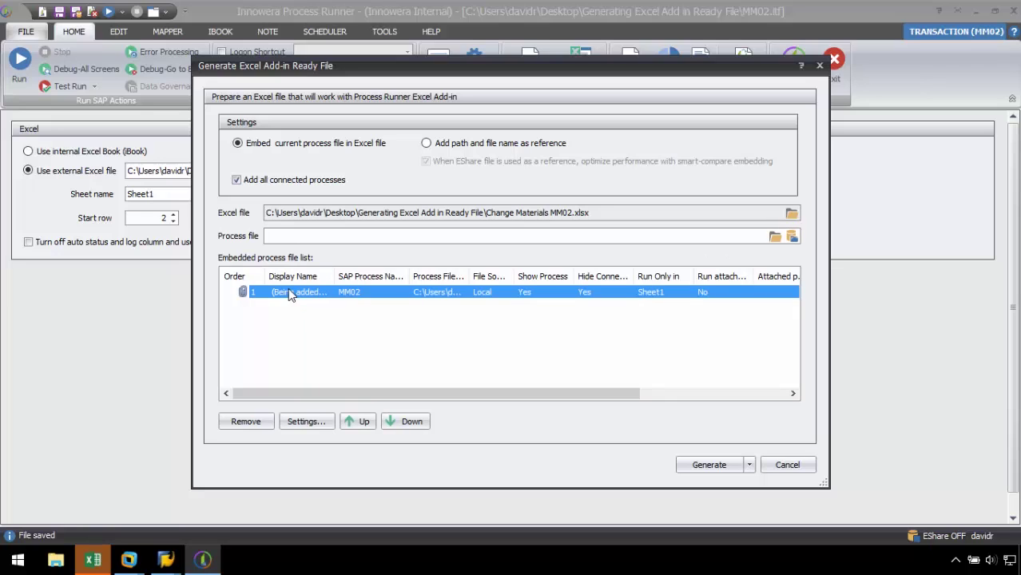
Add MM01 - Create Material to the embed list and rename MM02's display text to 'Change Materials'
{"action": "left_click", "coordinate": [772, 237]}
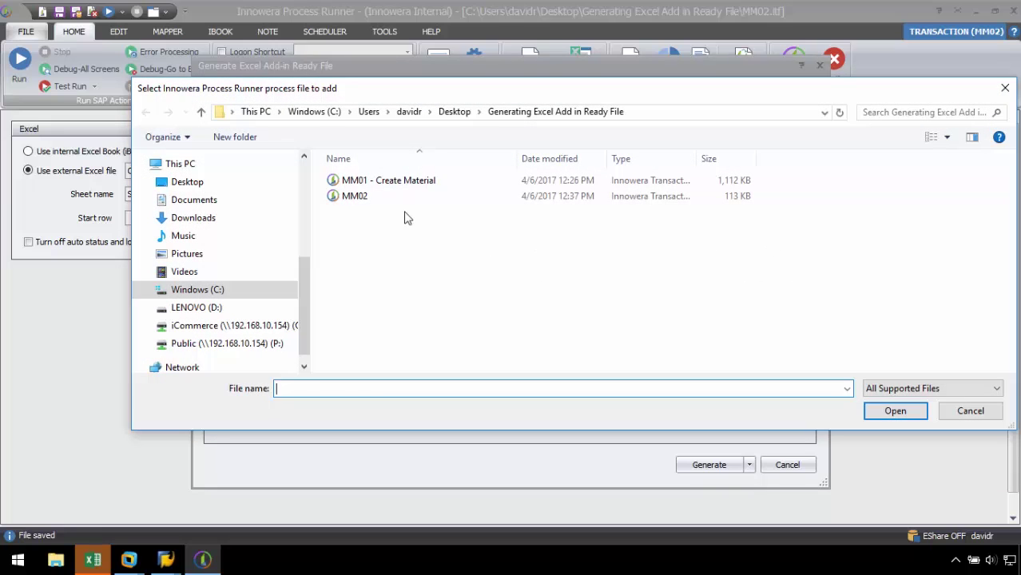
{"action": "double_click", "coordinate": [390, 182]}
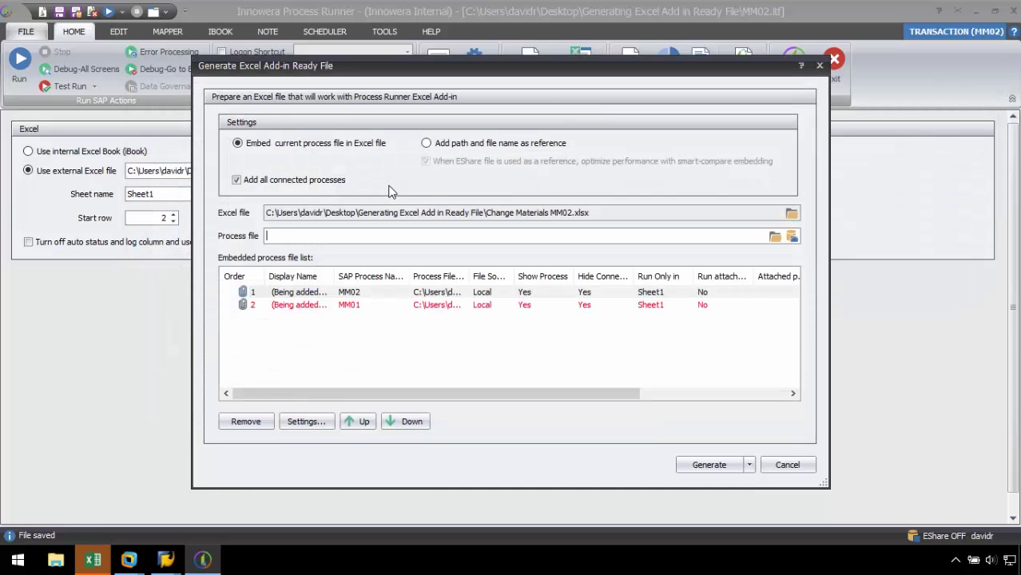
{"action": "left_click", "coordinate": [304, 294]}
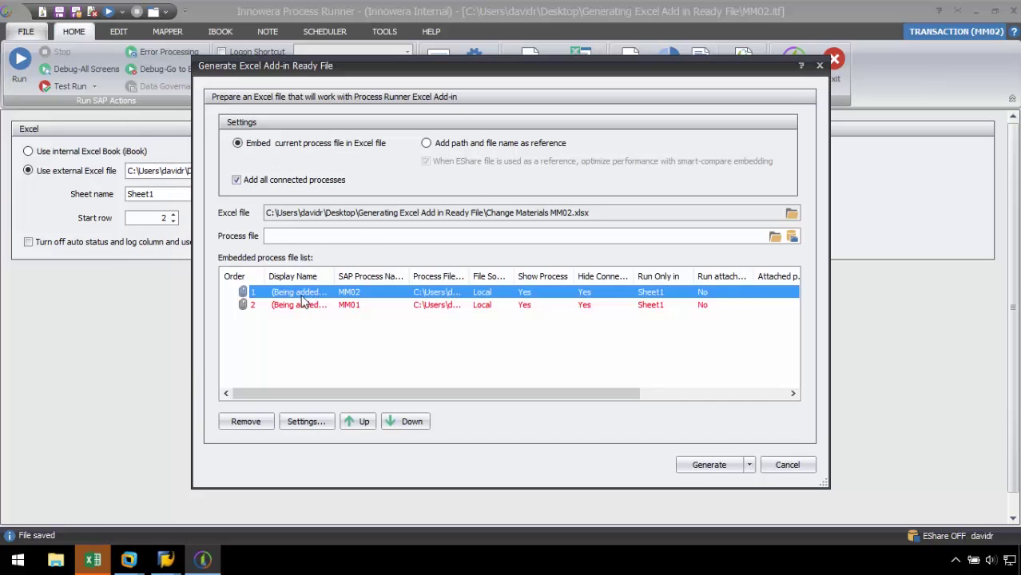
{"action": "left_click", "coordinate": [306, 421]}
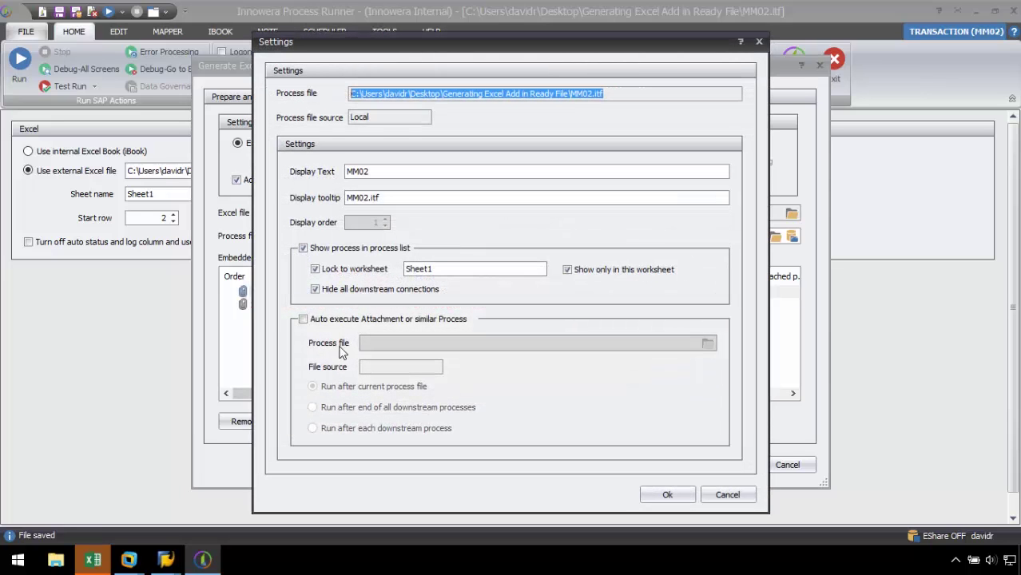
{"action": "left_click", "coordinate": [391, 171]}
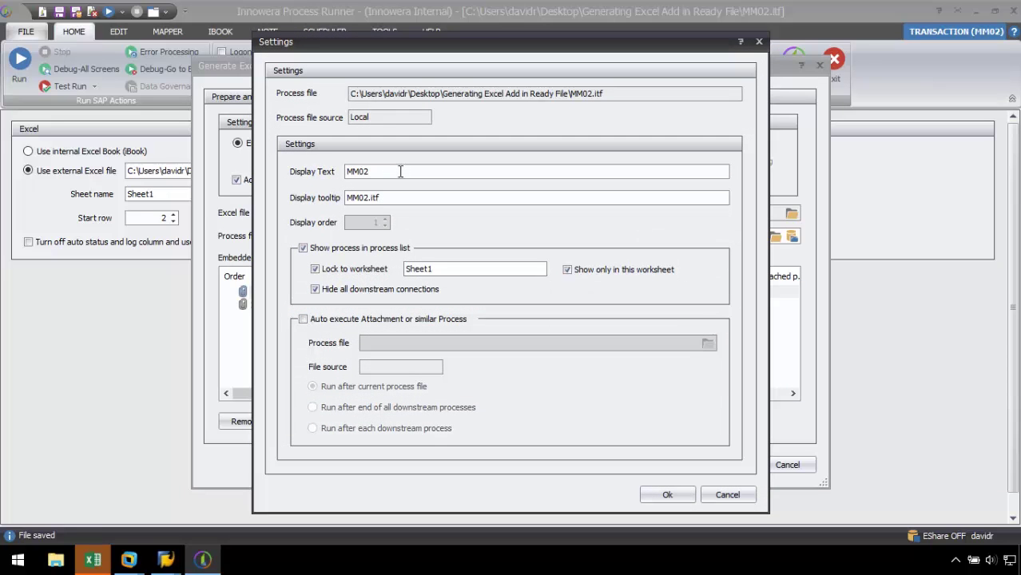
{"action": "key", "text": "BackSpace"}
{"action": "key", "text": "BackSpace"}
{"action": "key", "text": "BackSpace"}
{"action": "key", "text": "BackSpace"}
{"action": "type", "text": "Change Materials"}
{"action": "left_click", "coordinate": [666, 493]}
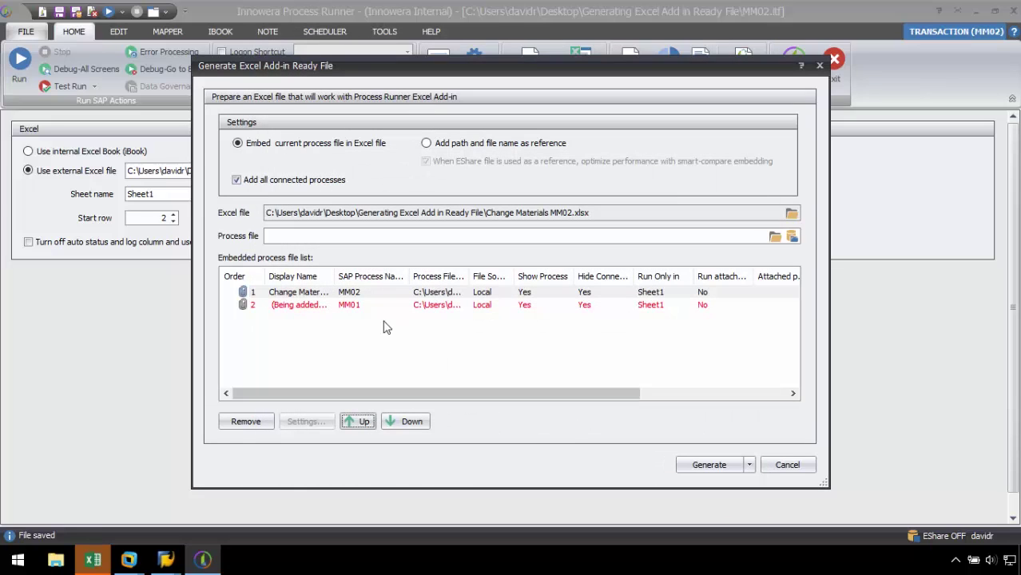
Keep Change Materials first in the embed order and remove the MM01 entry
{"action": "left_click", "coordinate": [350, 295]}
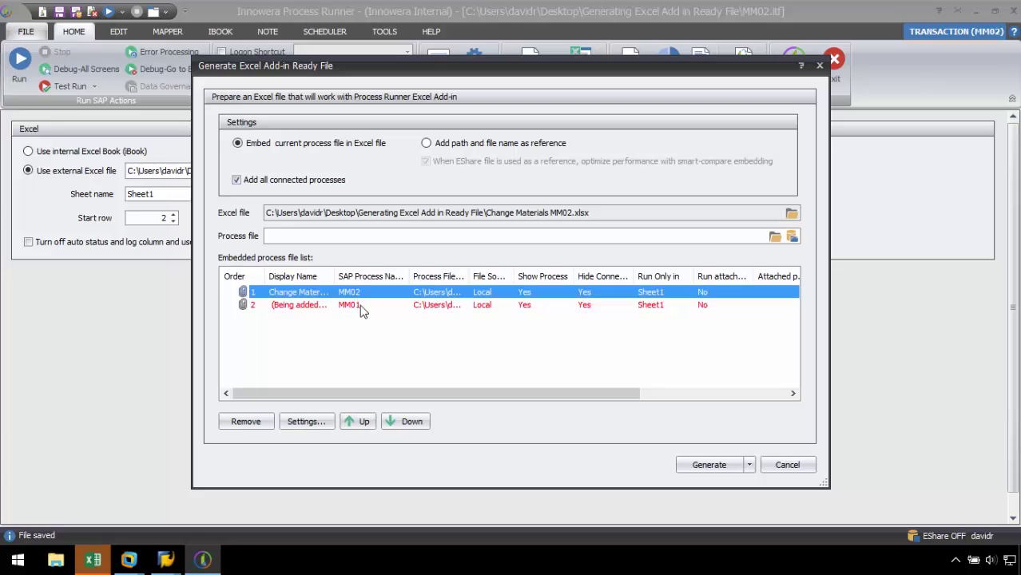
{"action": "left_click", "coordinate": [387, 422]}
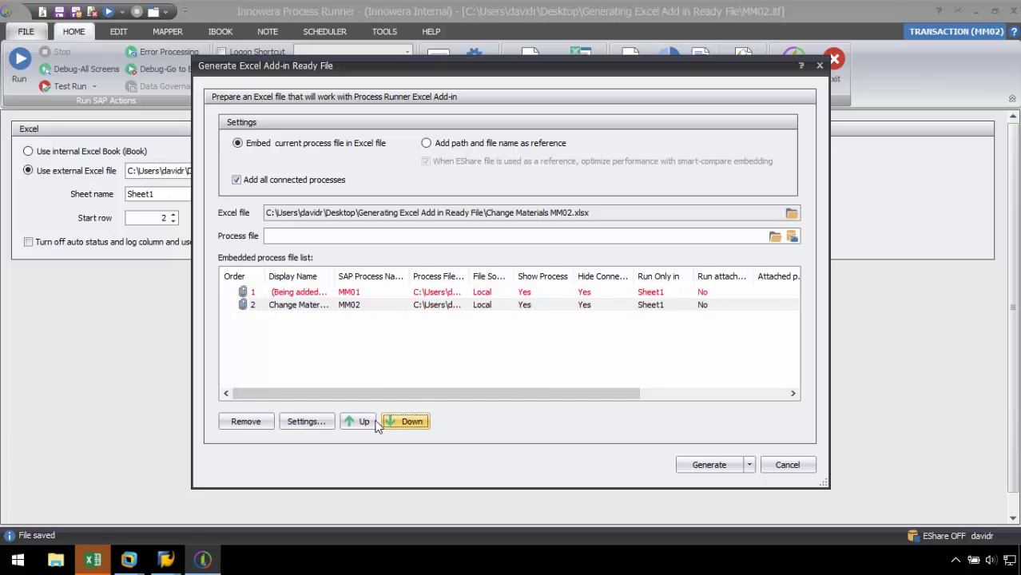
{"action": "left_click", "coordinate": [371, 423]}
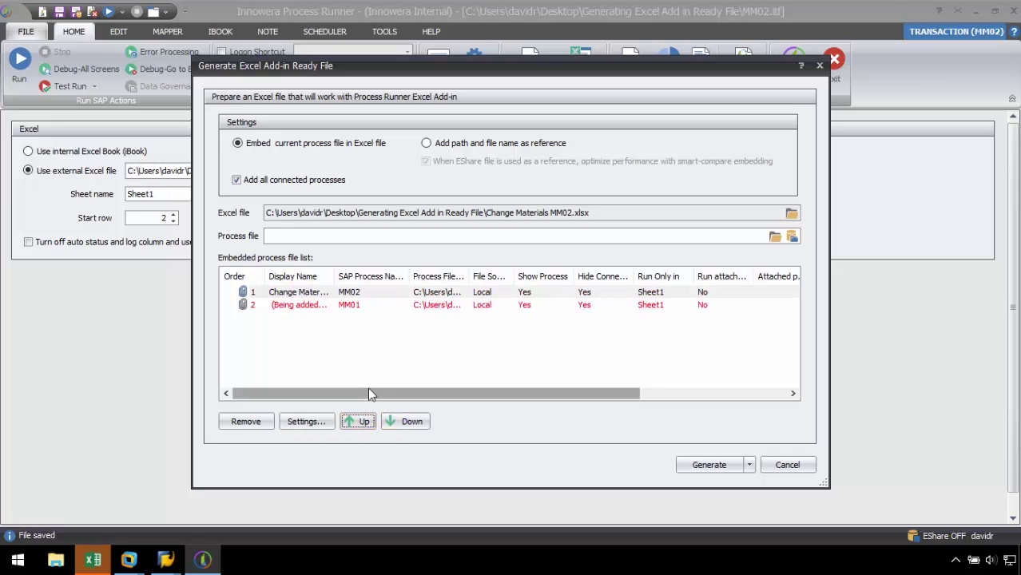
{"action": "left_click", "coordinate": [336, 313]}
{"action": "left_click", "coordinate": [252, 423]}
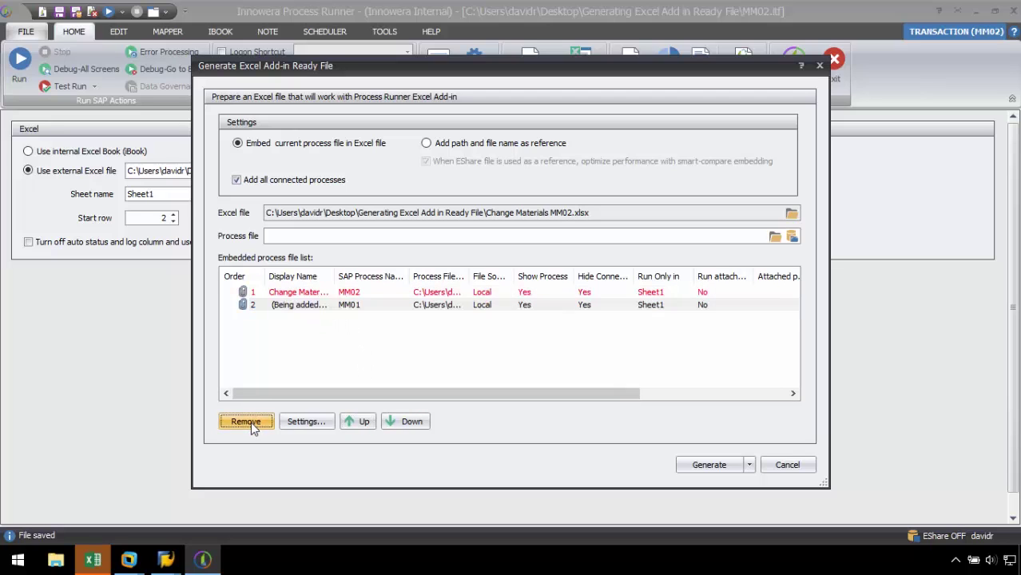
{"action": "left_click", "coordinate": [480, 301]}
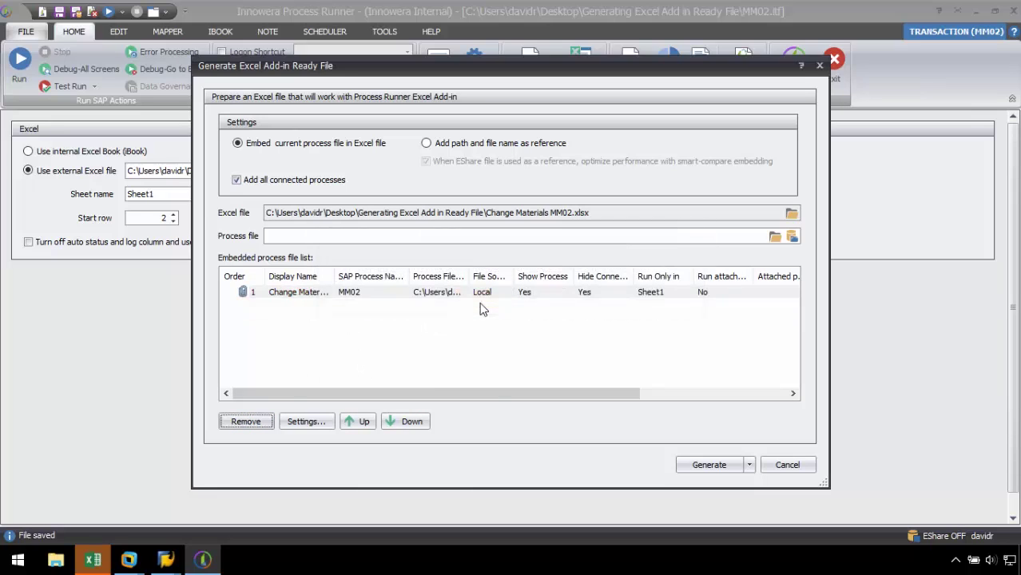
Generate the add-in ready Change Materials MM02 workbook, acknowledging the flicker warning and ready message
{"action": "left_click", "coordinate": [751, 466]}
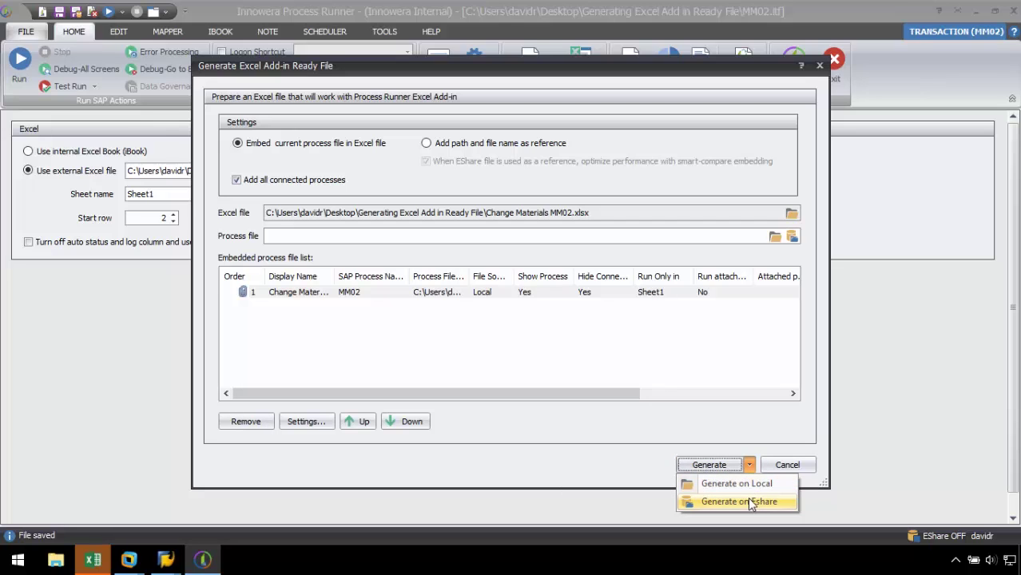
{"action": "left_click", "coordinate": [695, 466]}
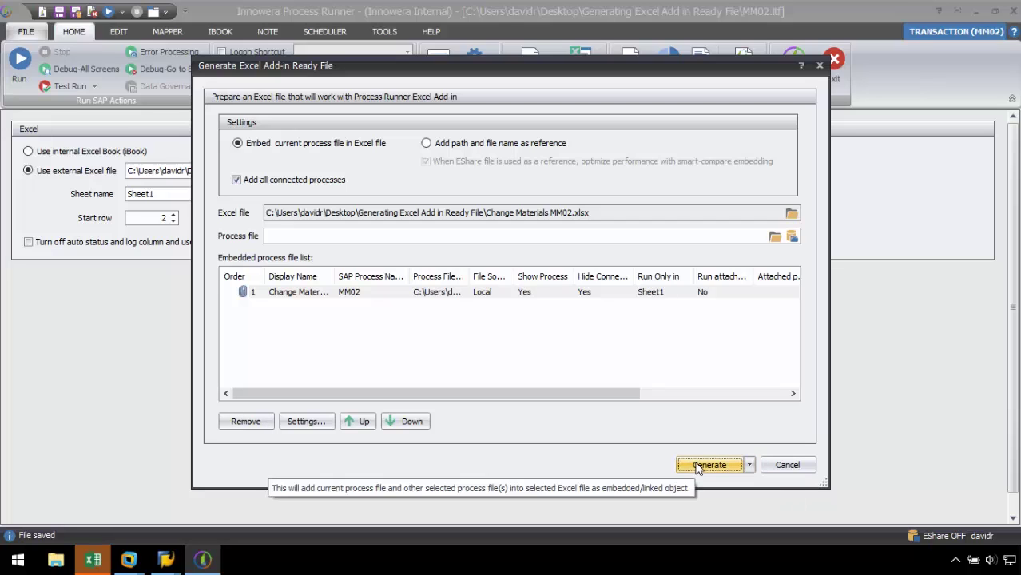
{"action": "left_click", "coordinate": [697, 467]}
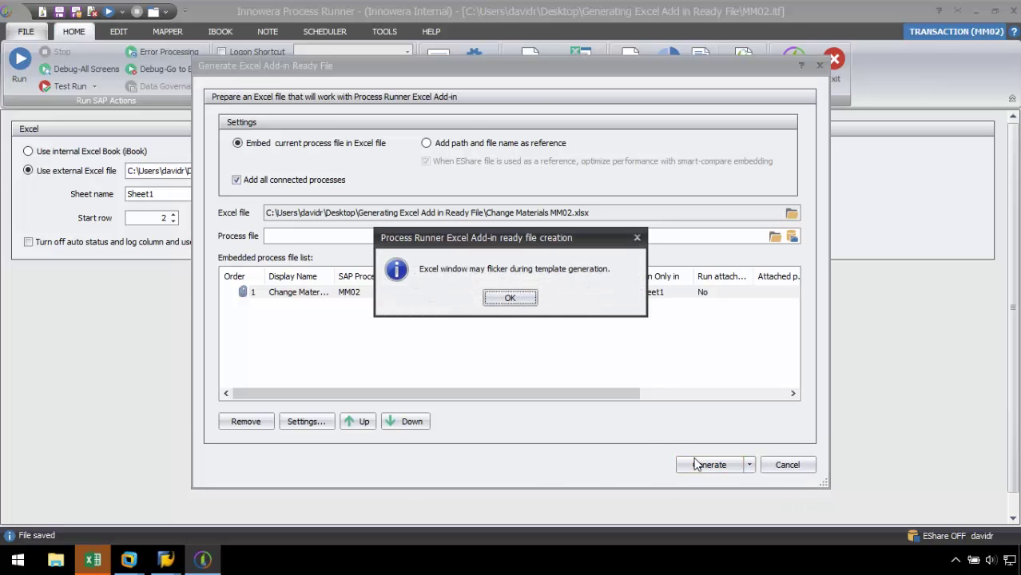
{"action": "left_click", "coordinate": [520, 298]}
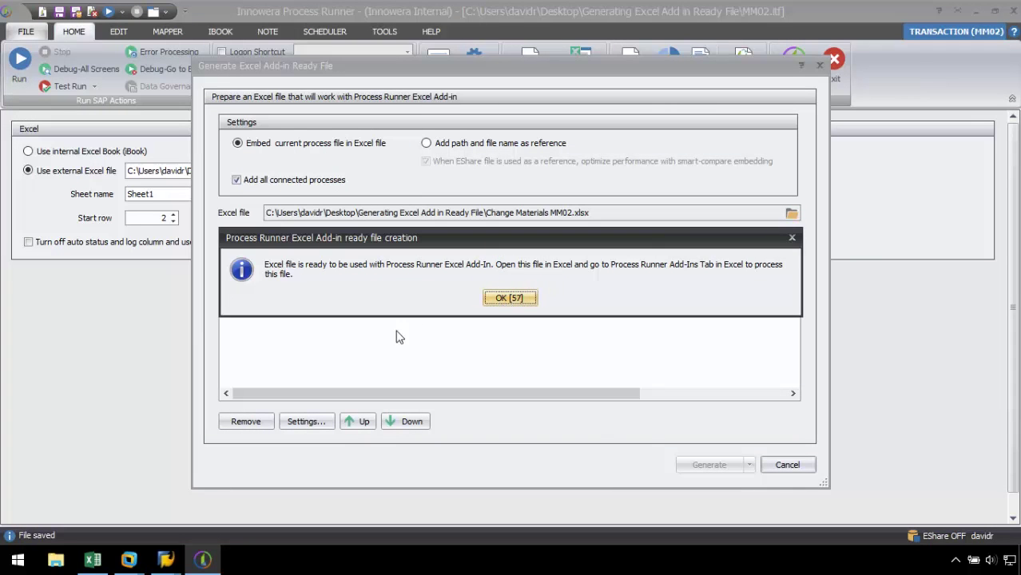
{"action": "left_click", "coordinate": [519, 297]}
Maximize the Excel workbook and select Change Materials in the Process Runner tab's Process(es) list
{"action": "left_click", "coordinate": [93, 559]}
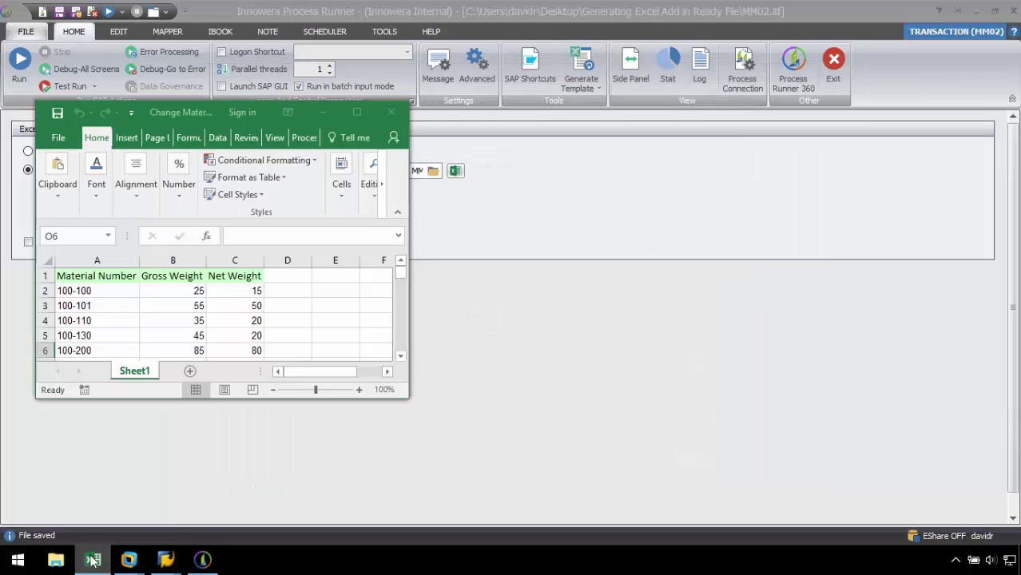
{"action": "left_click_drag", "start_coordinate": [205, 115], "coordinate": [466, 7]}
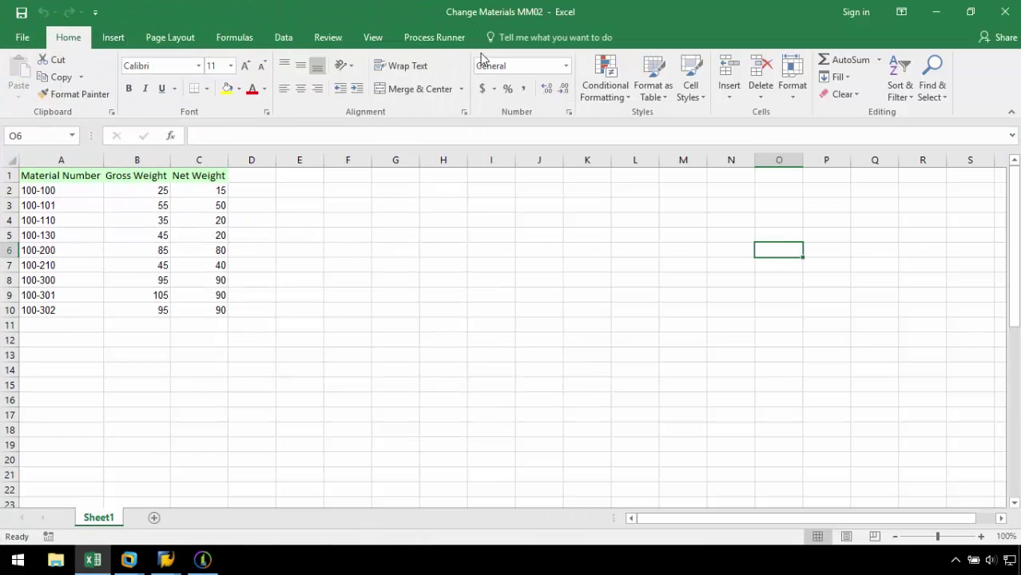
{"action": "left_click", "coordinate": [436, 40]}
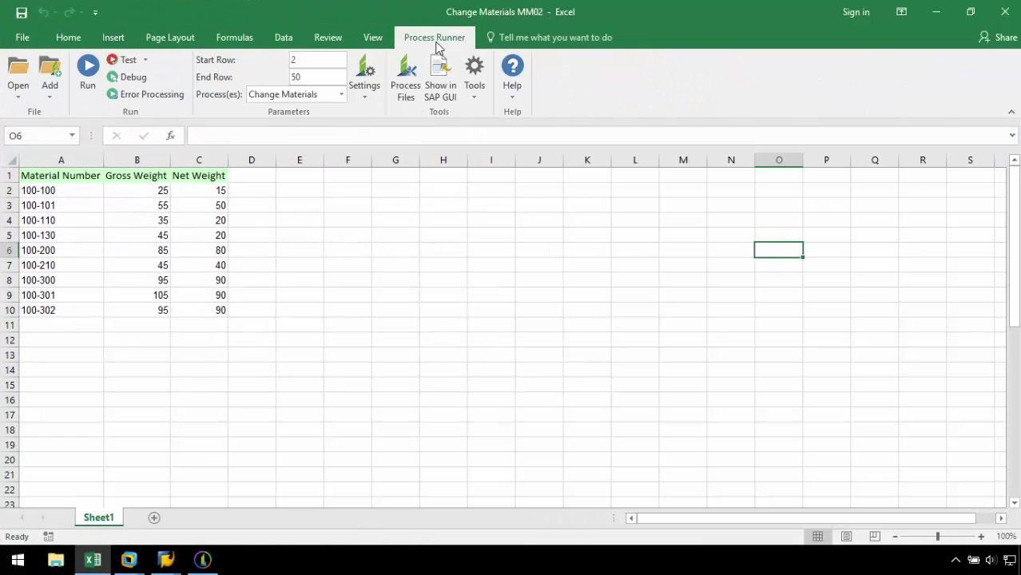
{"action": "left_click", "coordinate": [342, 95]}
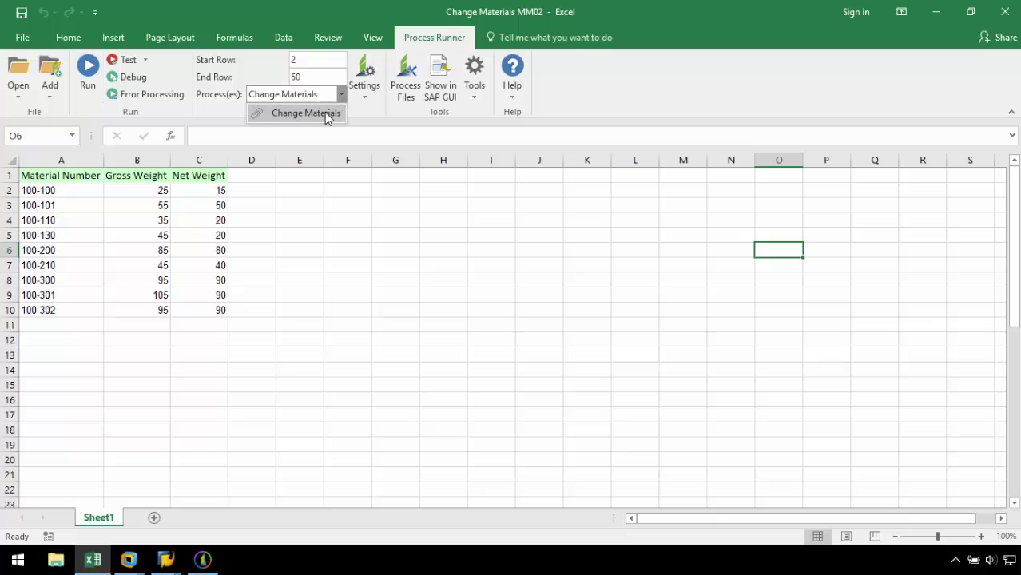
{"action": "left_click", "coordinate": [283, 181]}
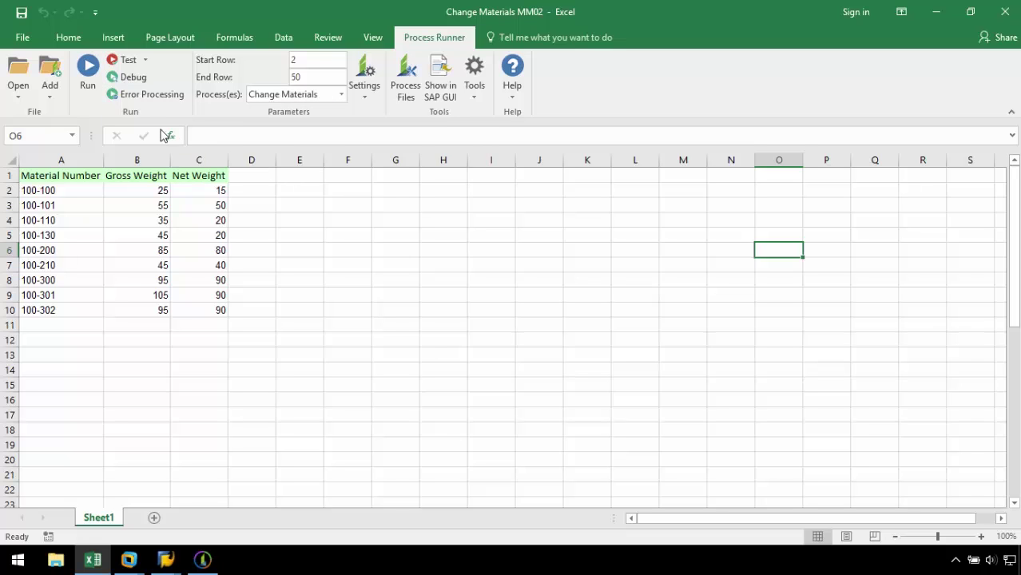
Run Change Materials, logging on to SAP system LG_47 with the password
{"action": "left_click", "coordinate": [88, 68]}
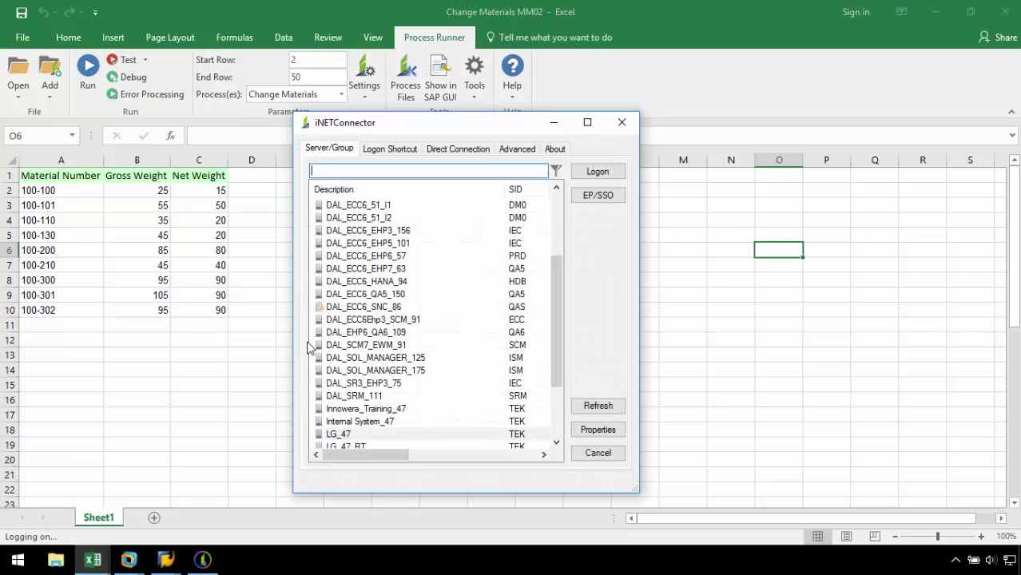
{"action": "double_click", "coordinate": [336, 434]}
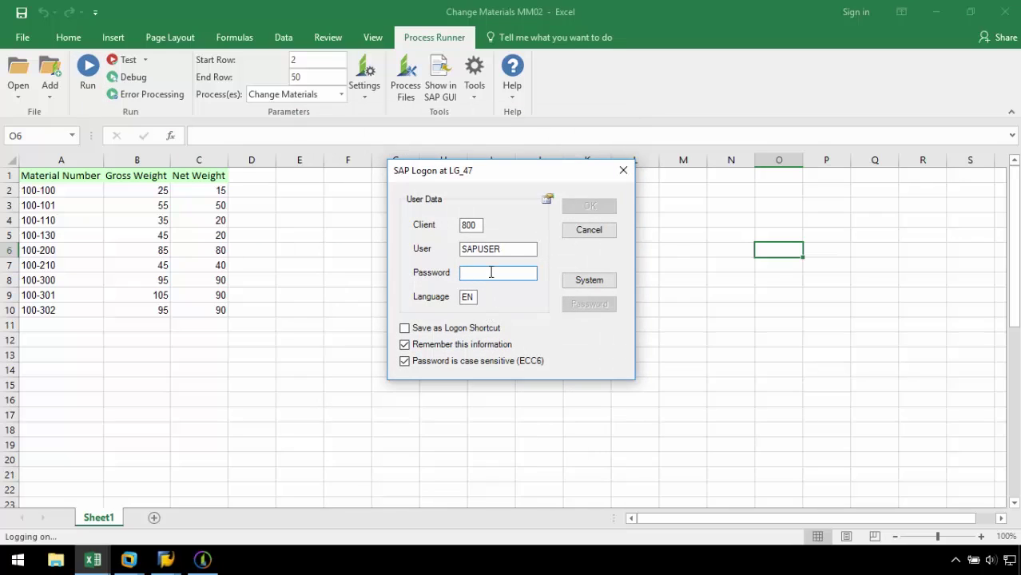
{"action": "type", "text": "****"}
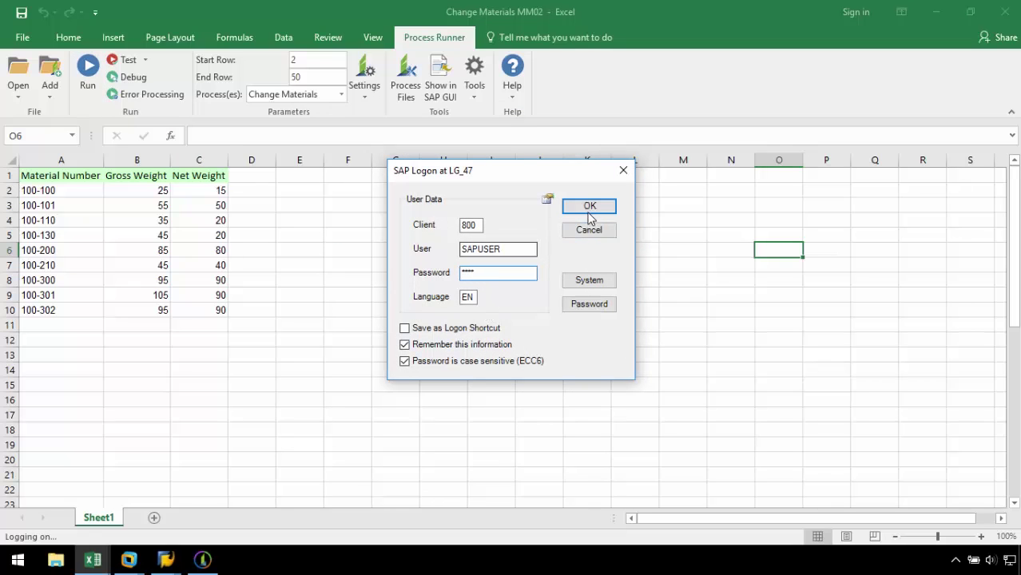
{"action": "left_click", "coordinate": [590, 209]}
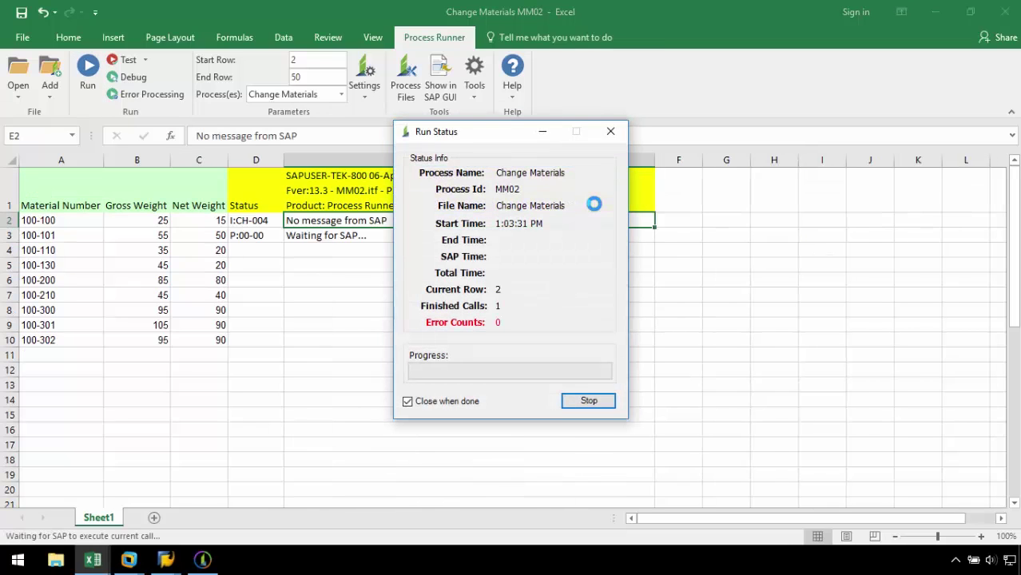